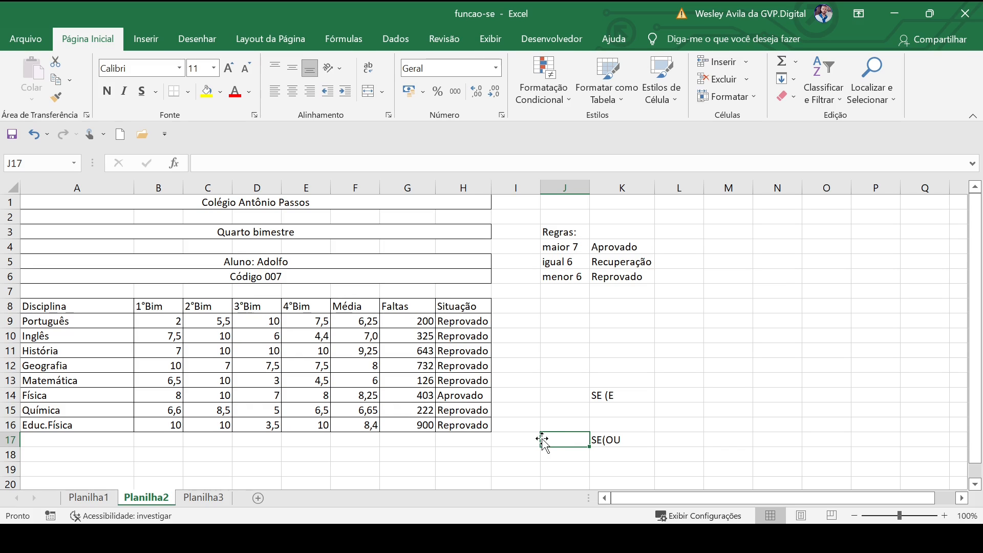
- Open H9's Português Situação formula SE(E(F9>7;G9<550);…) for in-cell editing
double_click(464, 322)
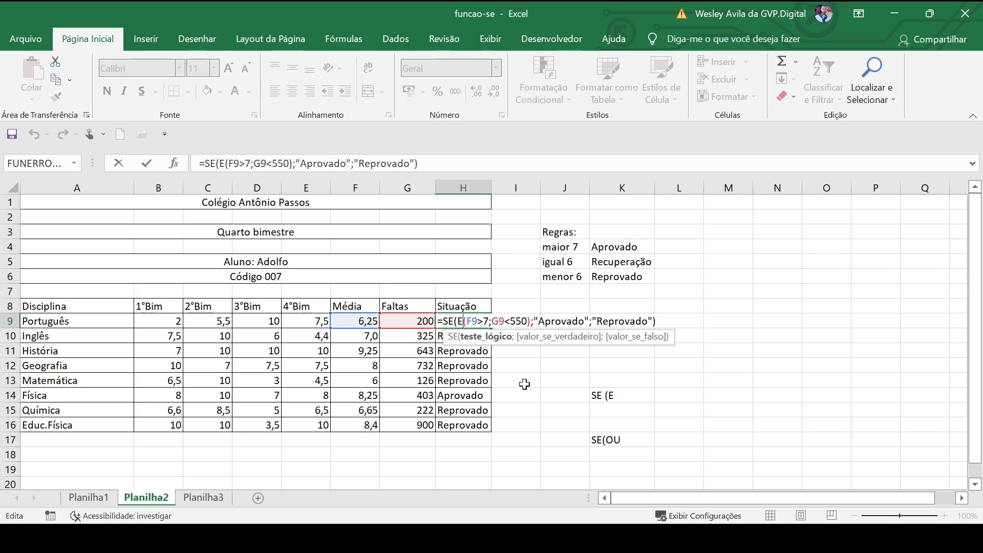
- Replace E with OU in H9's formula so it reads SE(OU(F9>7;G9<550);…)
key(BackSpace)
text(OU)
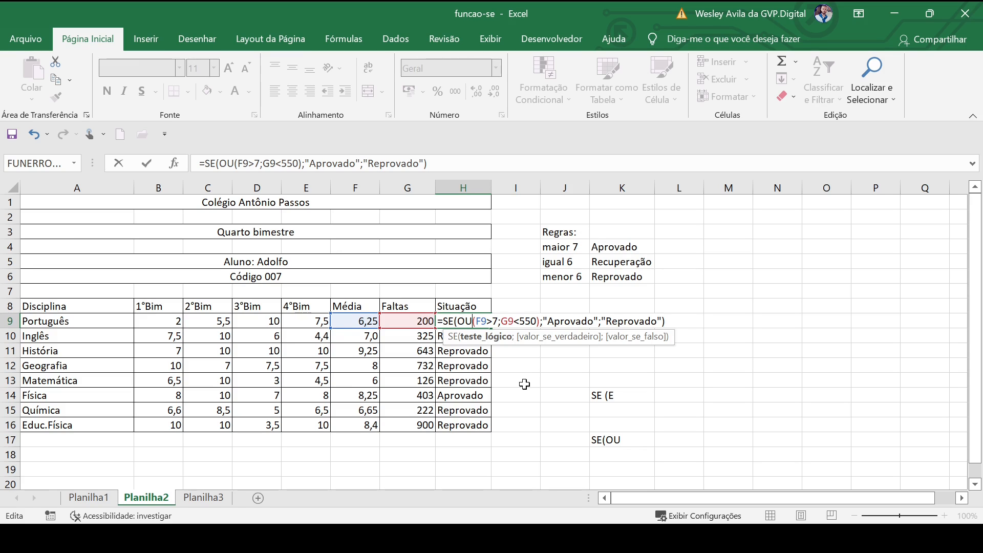
key(Return)
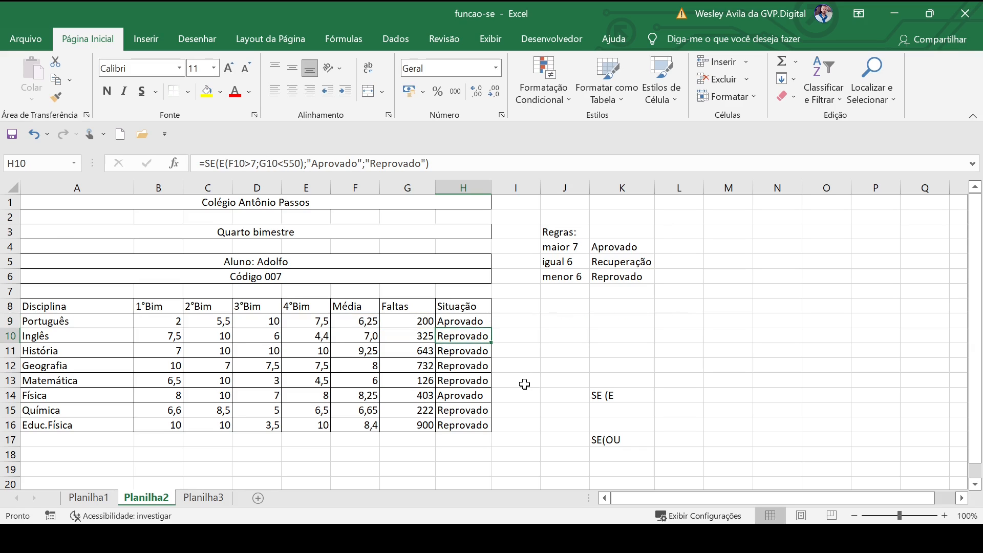
click(457, 324)
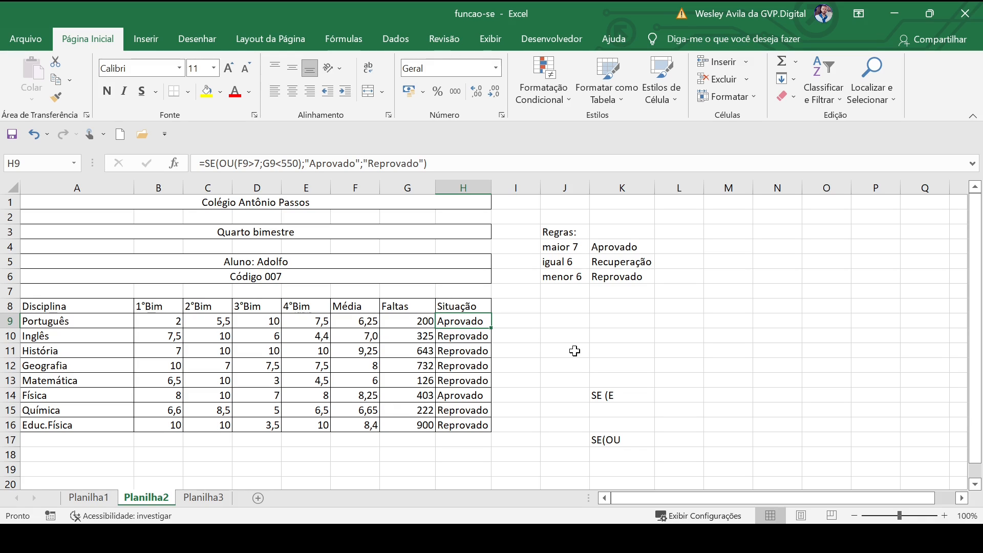
double_click(467, 321)
drag(476, 320, 496, 320)
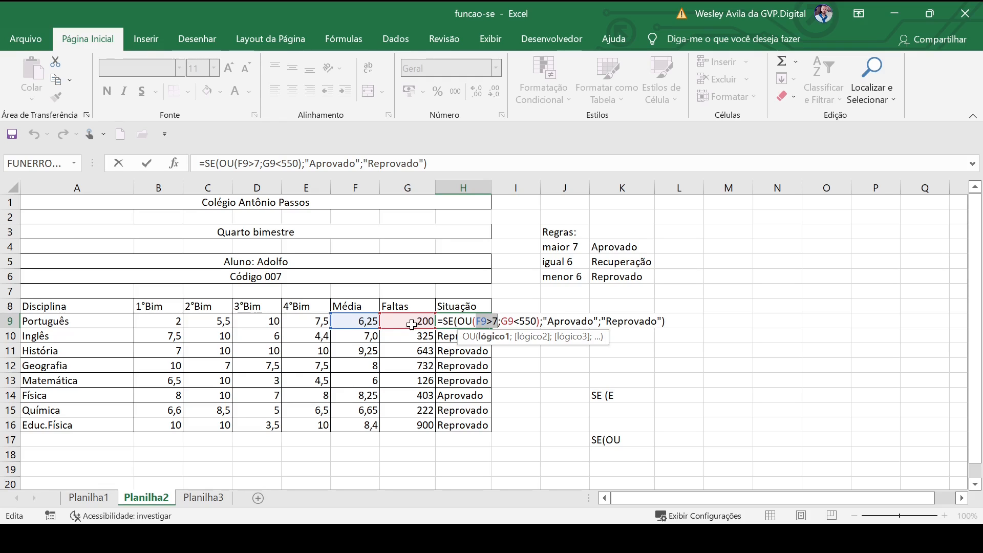
drag(501, 321, 536, 321)
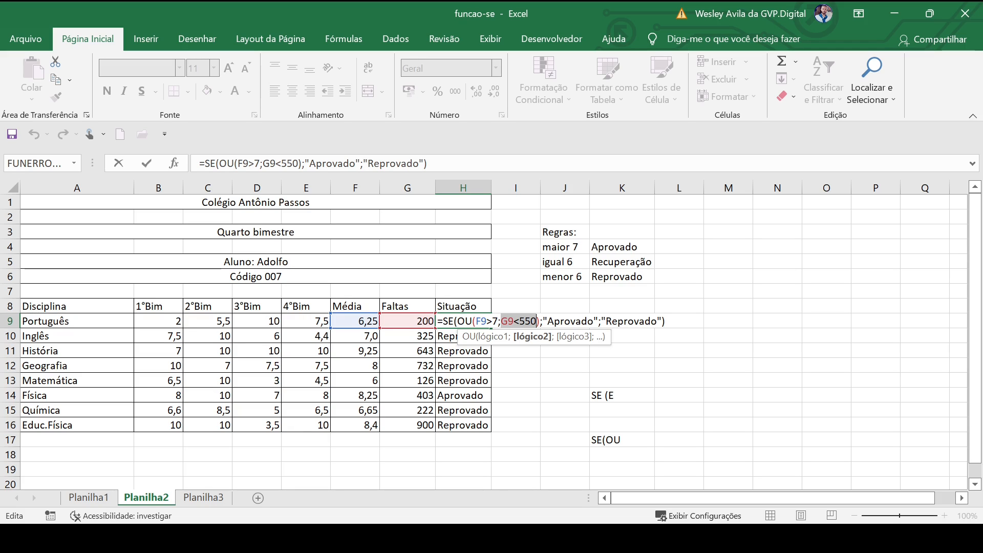
key(Return)
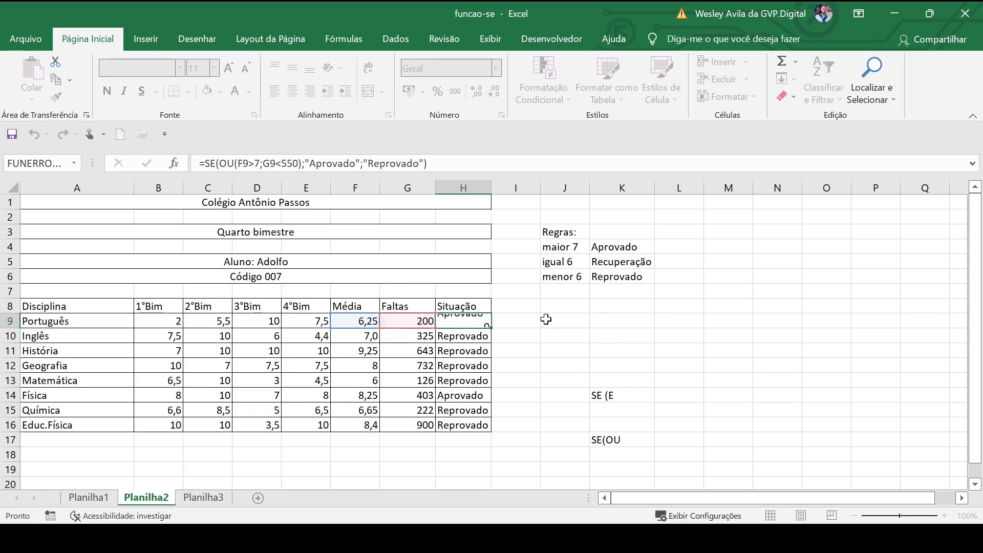
- Fill H9's SE(OU) Situação formula down through H16
click(473, 323)
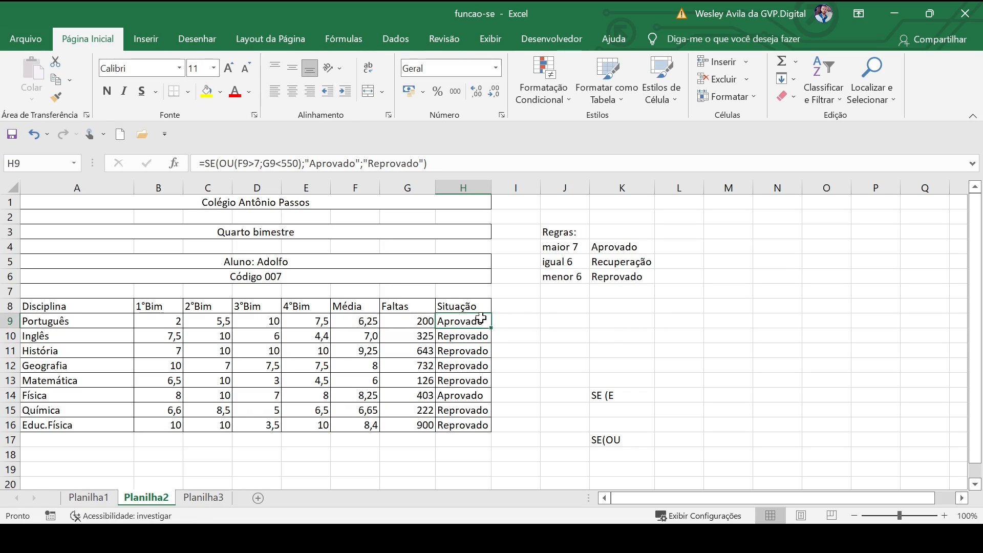
double_click(490, 328)
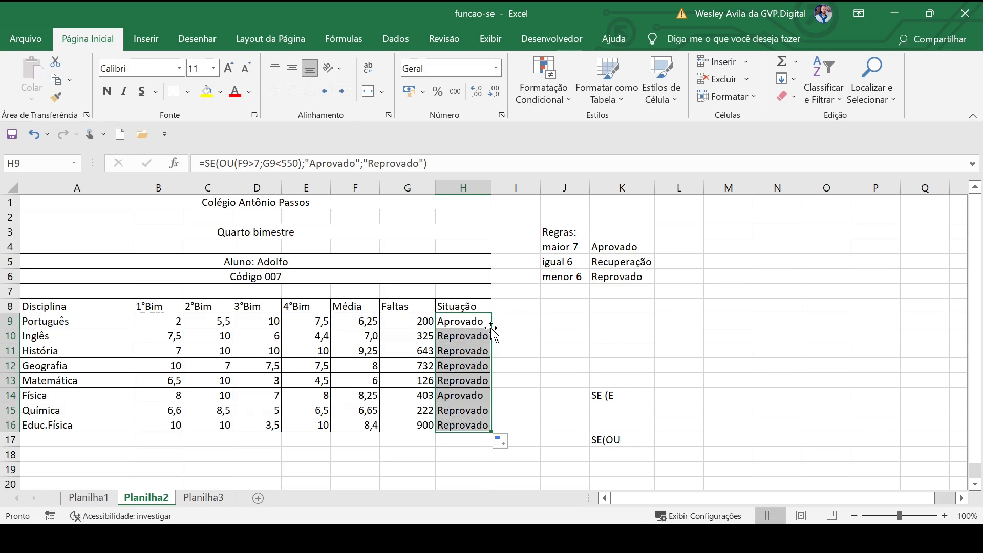
click(566, 346)
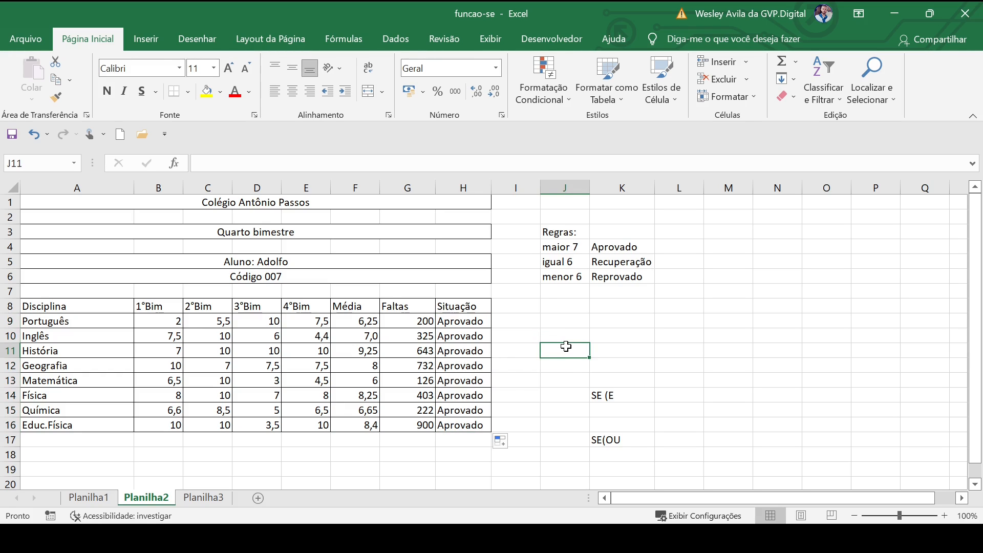
- Review the SE(E) and SE(OU) notes beside the table and the Situação results
click(555, 395)
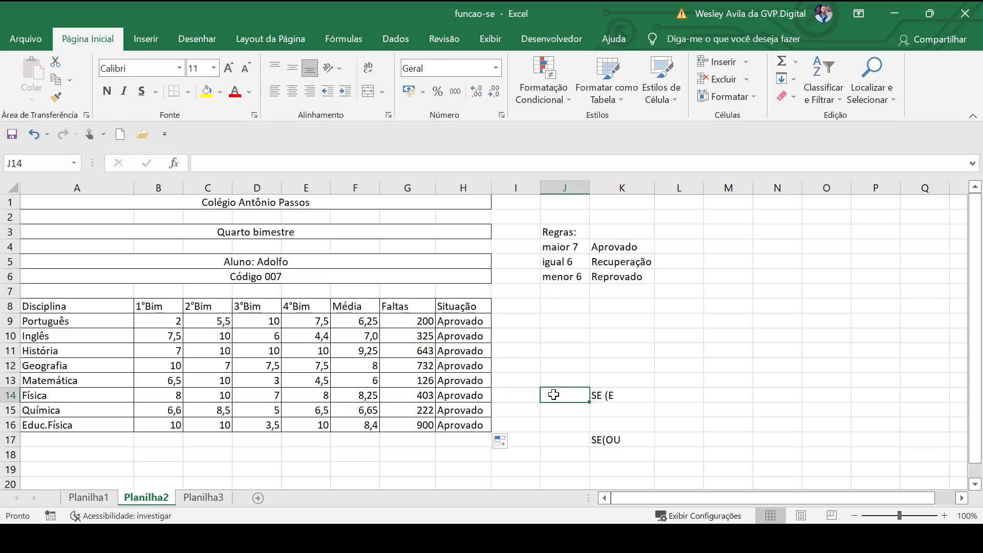
click(602, 397)
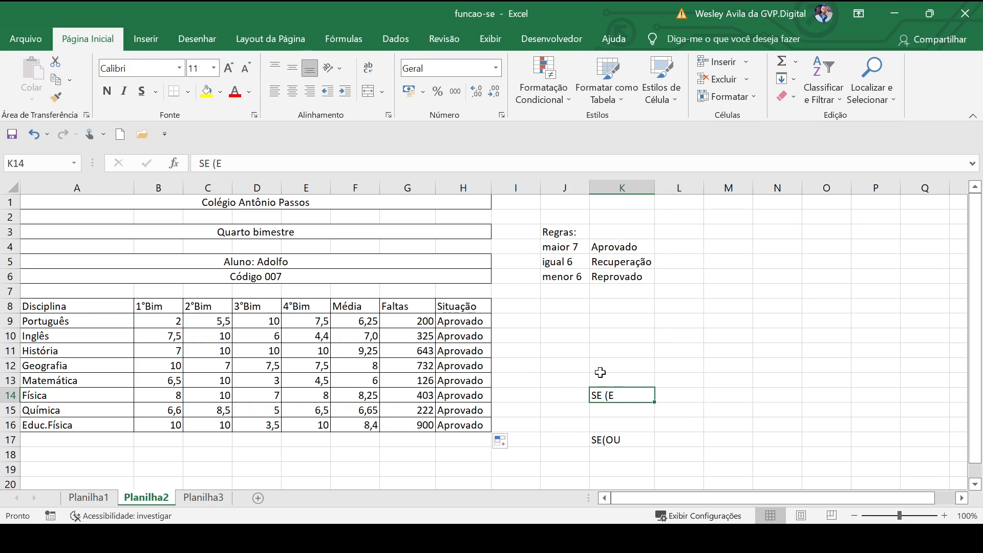
click(580, 436)
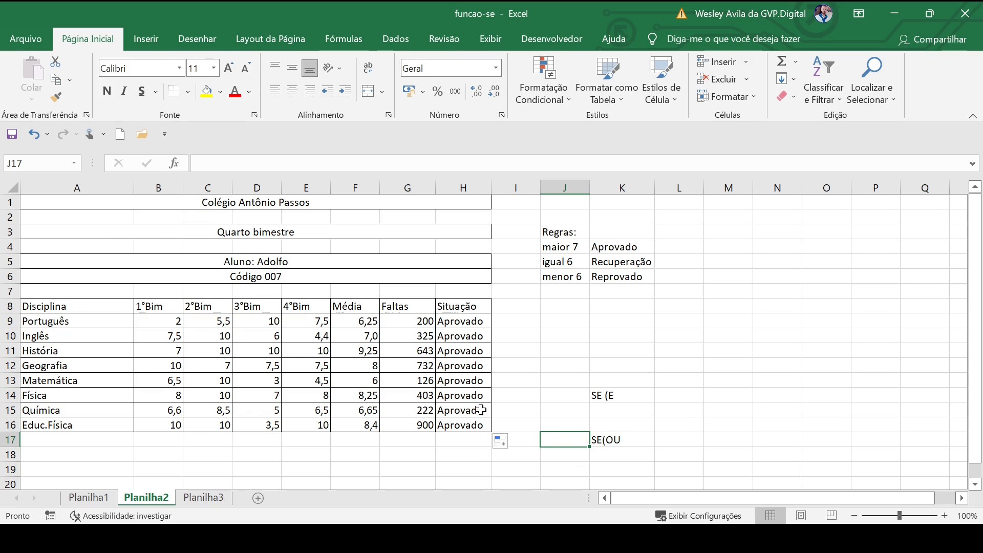
click(553, 350)
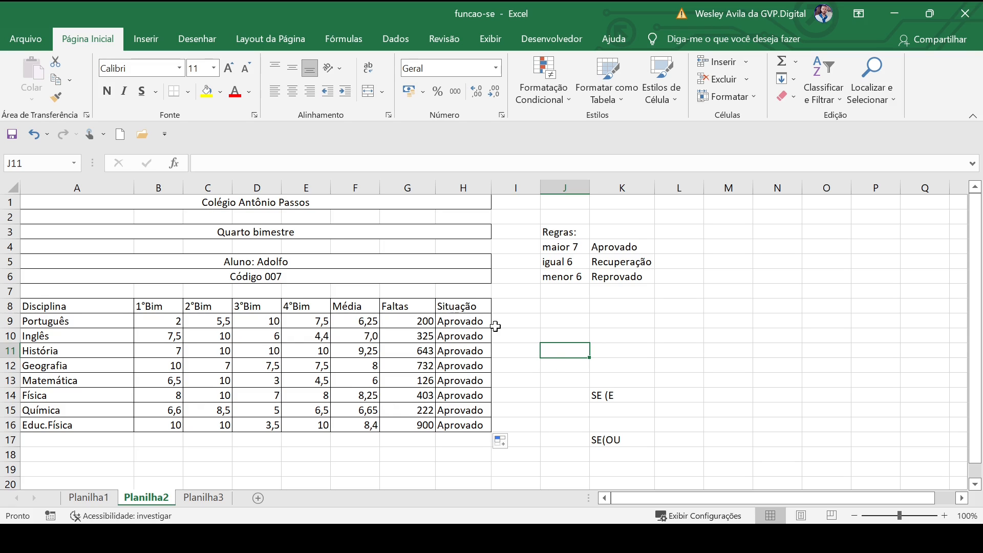
drag(447, 320, 457, 425)
click(396, 461)
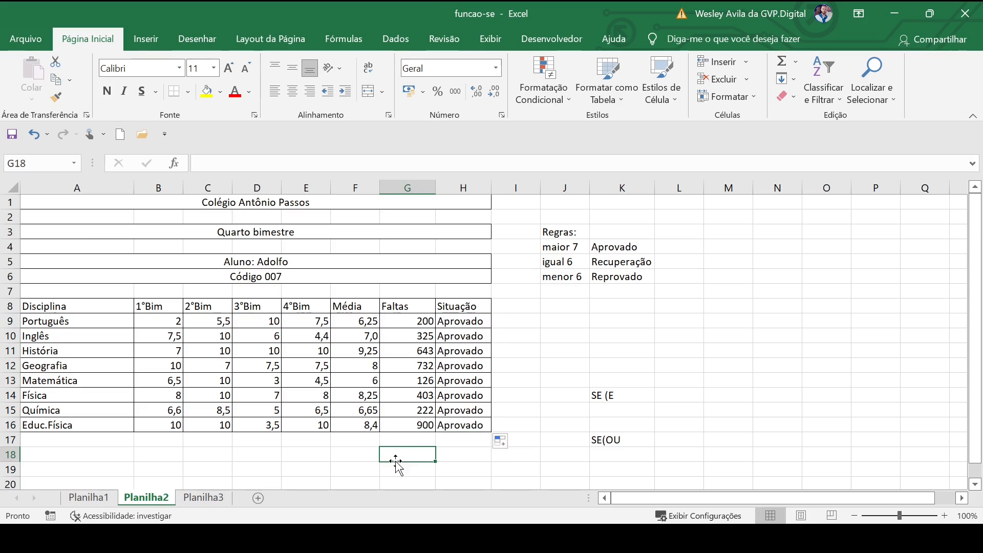
- Compare the Média and Faltas values, then move to the Planilha3 salary sheet
drag(359, 321, 357, 402)
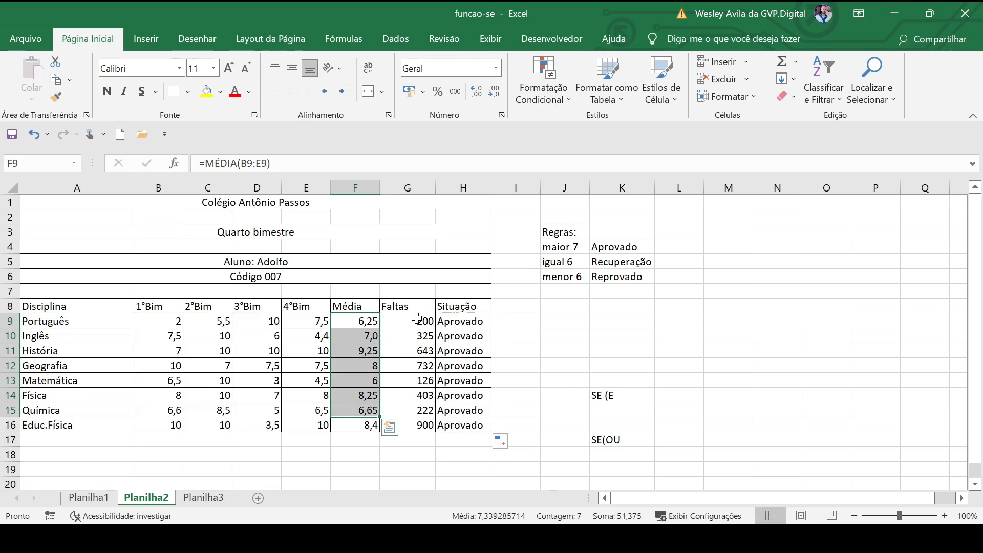
drag(419, 320, 418, 424)
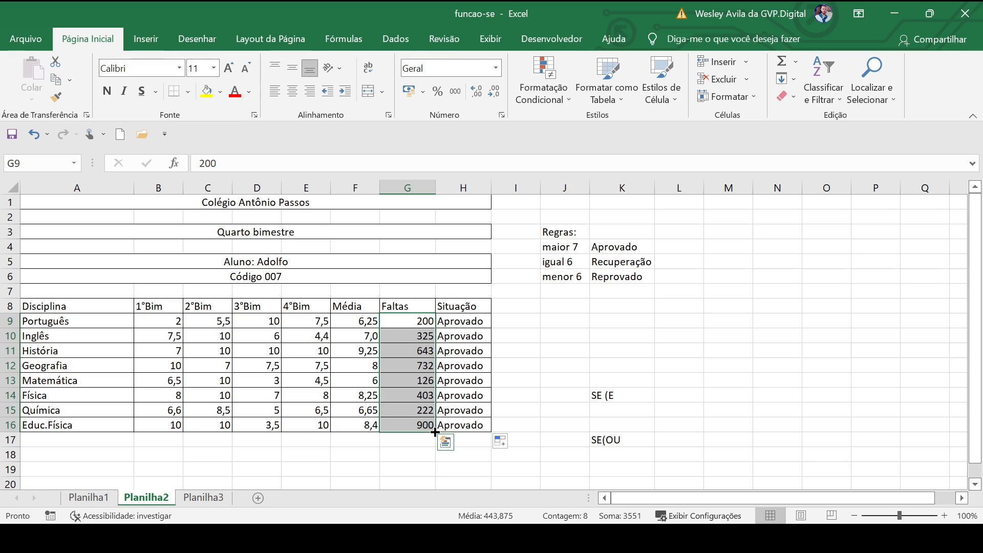
click(410, 456)
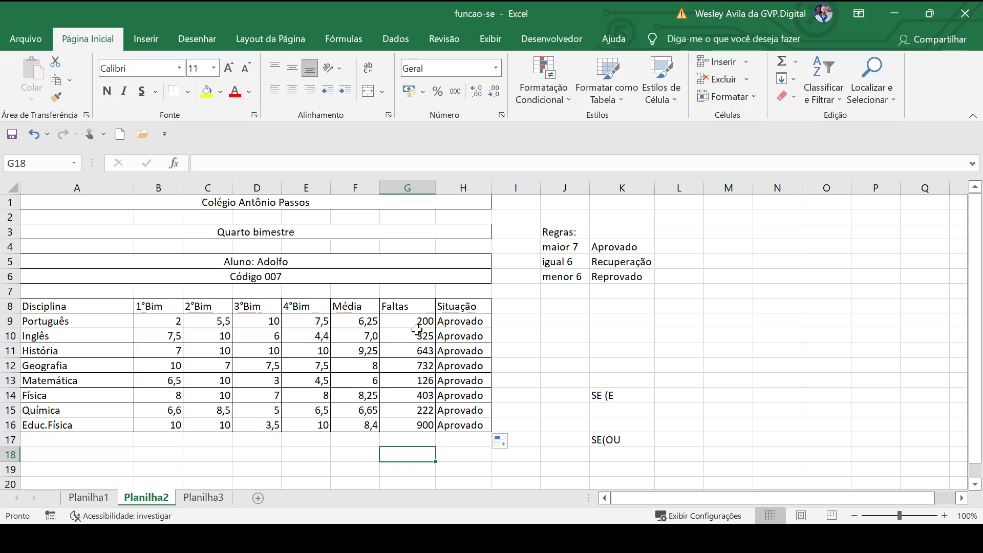
drag(418, 334, 359, 321)
click(382, 435)
click(417, 443)
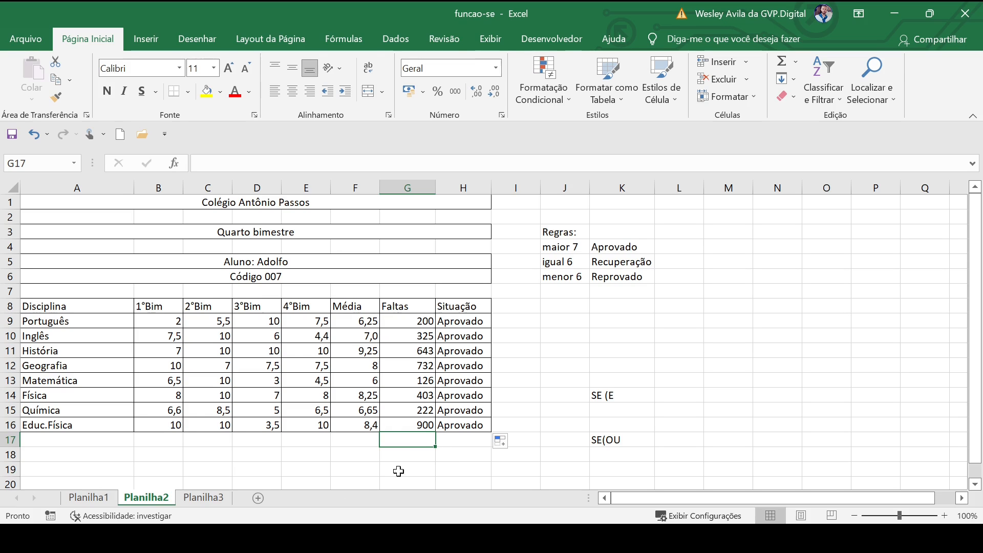
click(186, 499)
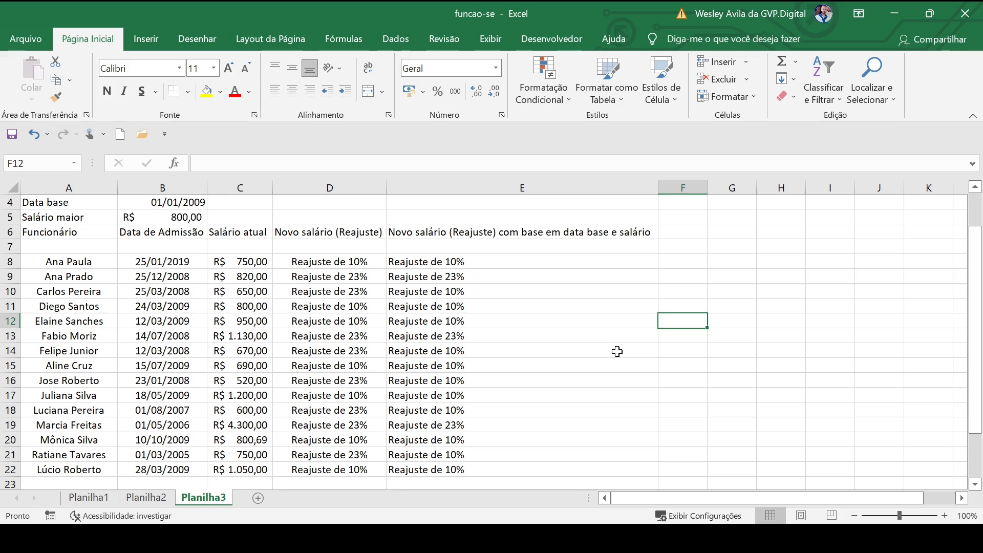
- Check the Data base (B4) and Salário maior (B5) values, then open E8's SE(E(...)) formula
scroll(617, 350, up, 1)
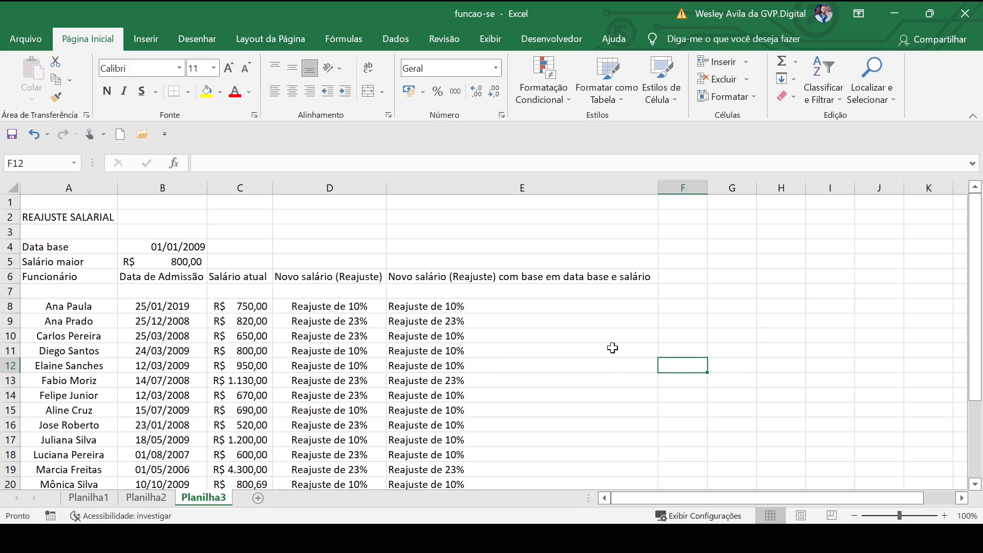
click(436, 323)
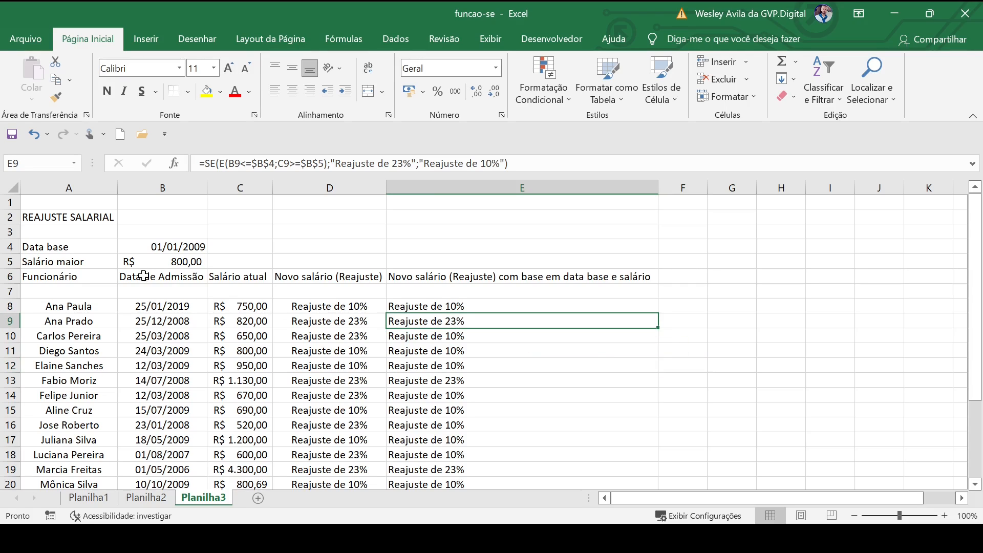
click(148, 247)
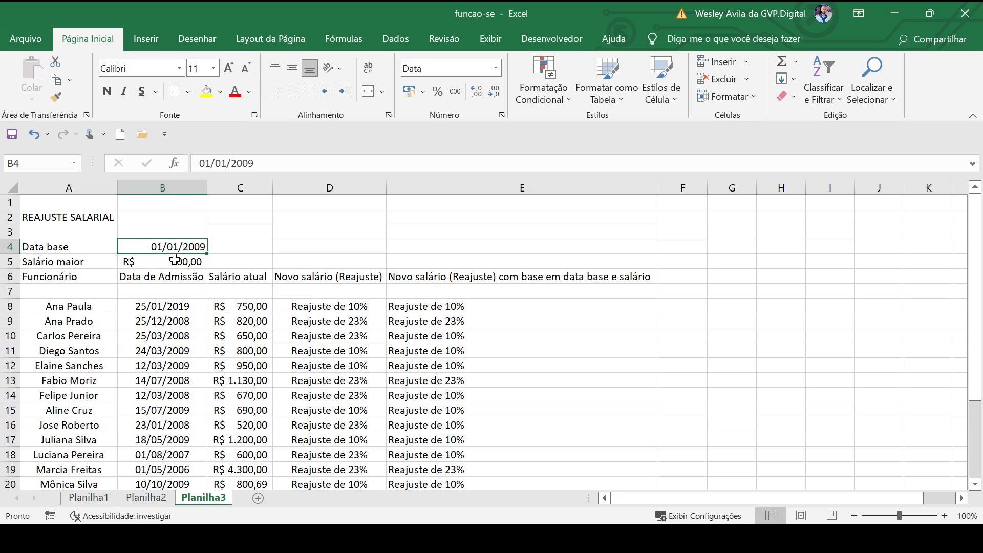
click(156, 262)
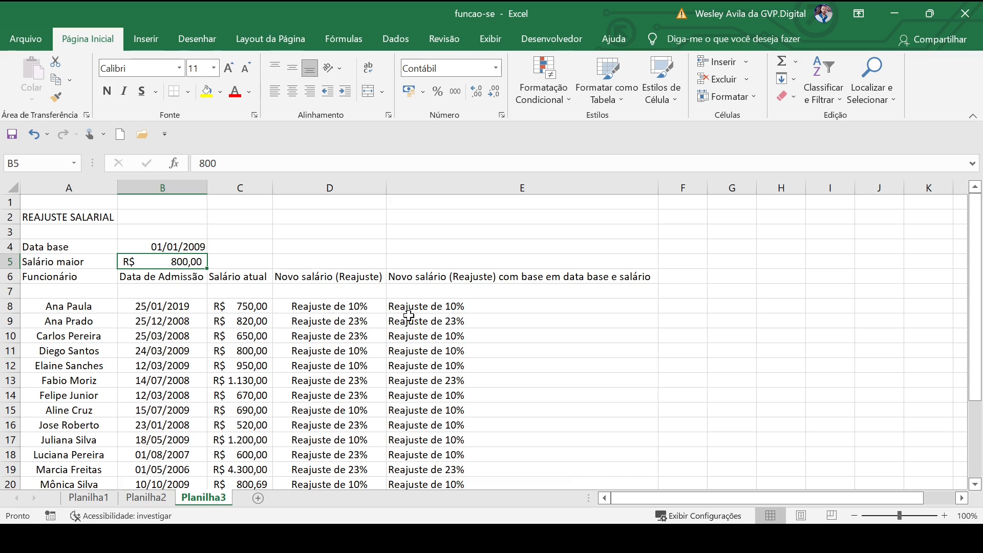
double_click(466, 308)
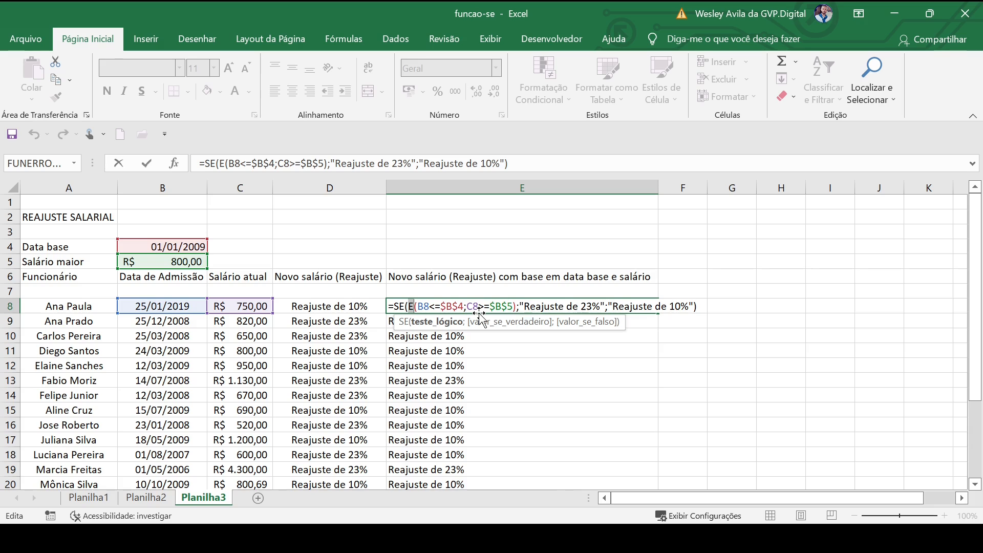
- Change E8 to SE(OU(B8<=$B$4;C8>=$B$5);…) and fill it down column E
text(OU)
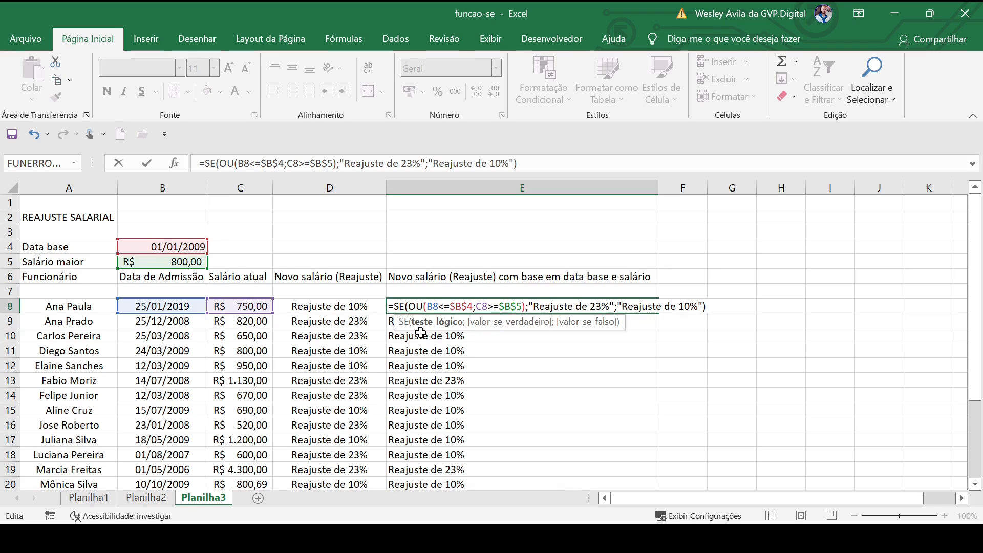
key(Return)
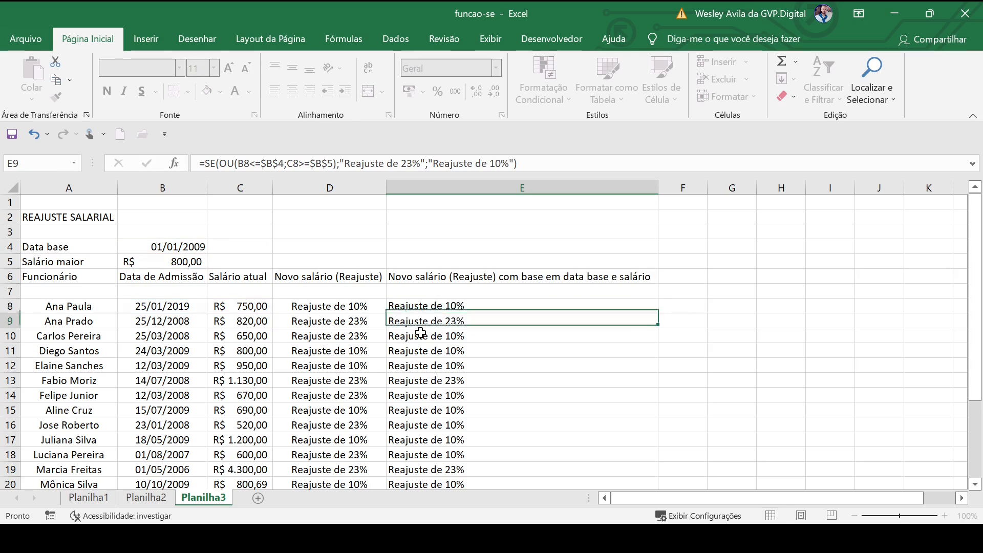
click(602, 306)
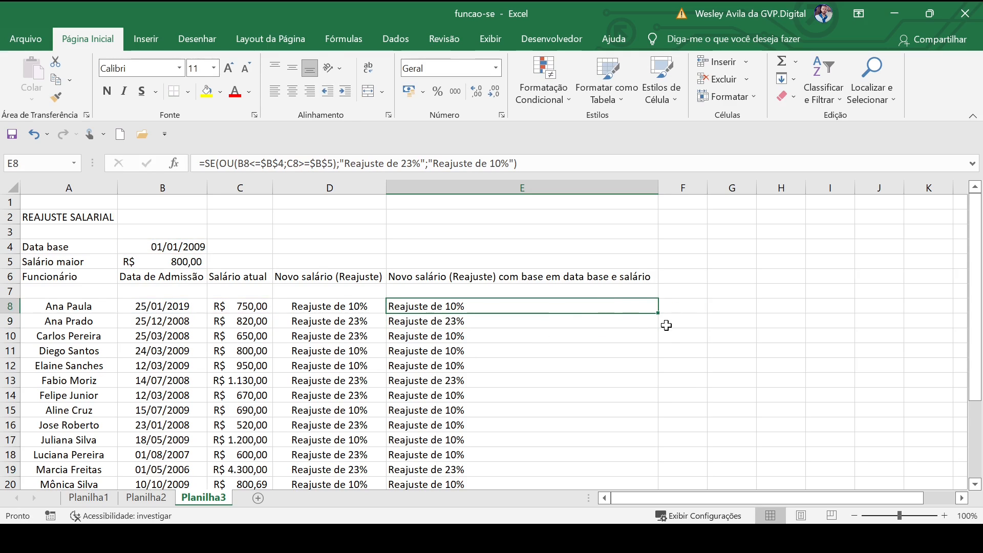
double_click(658, 313)
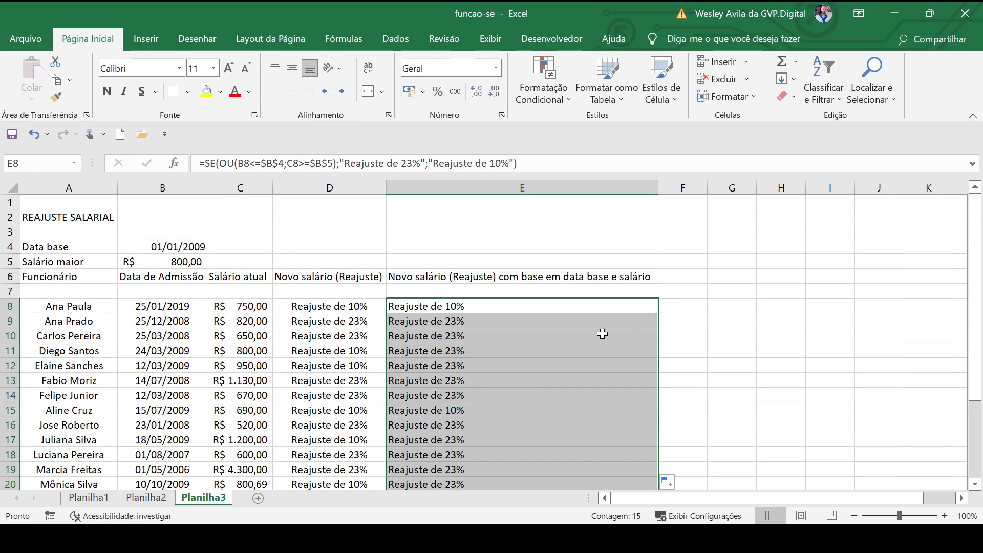
scroll(589, 338, down, 1)
click(558, 353)
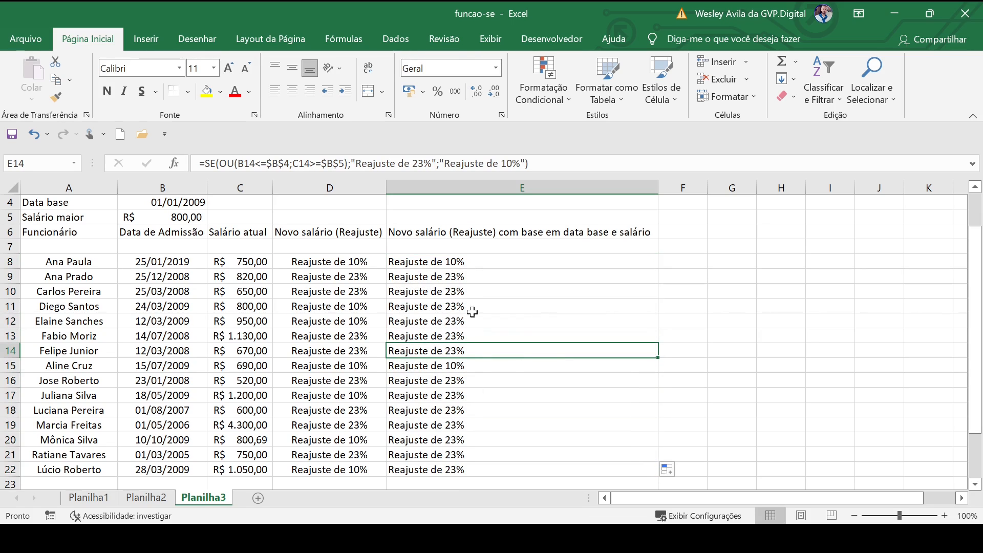
drag(54, 263, 446, 261)
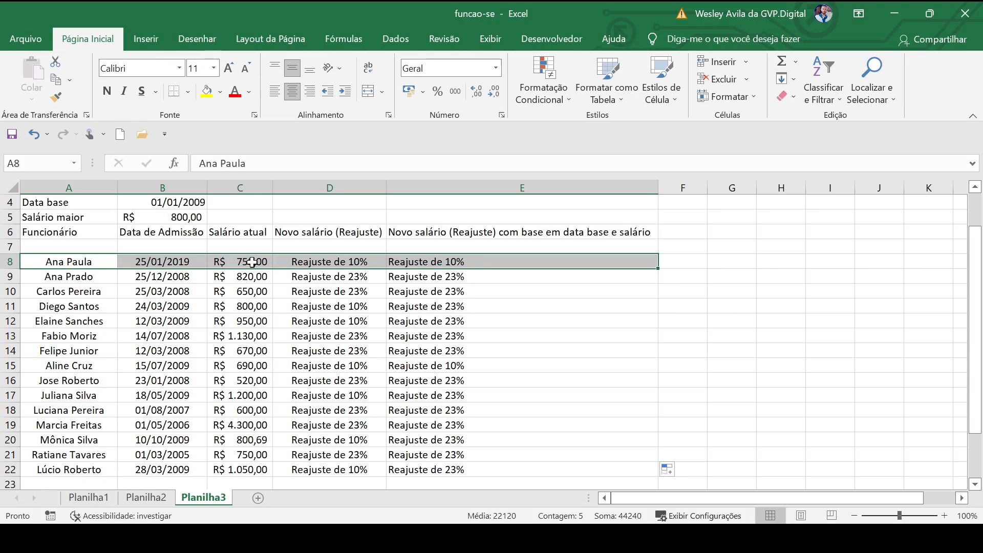
click(461, 263)
drag(461, 367, 60, 364)
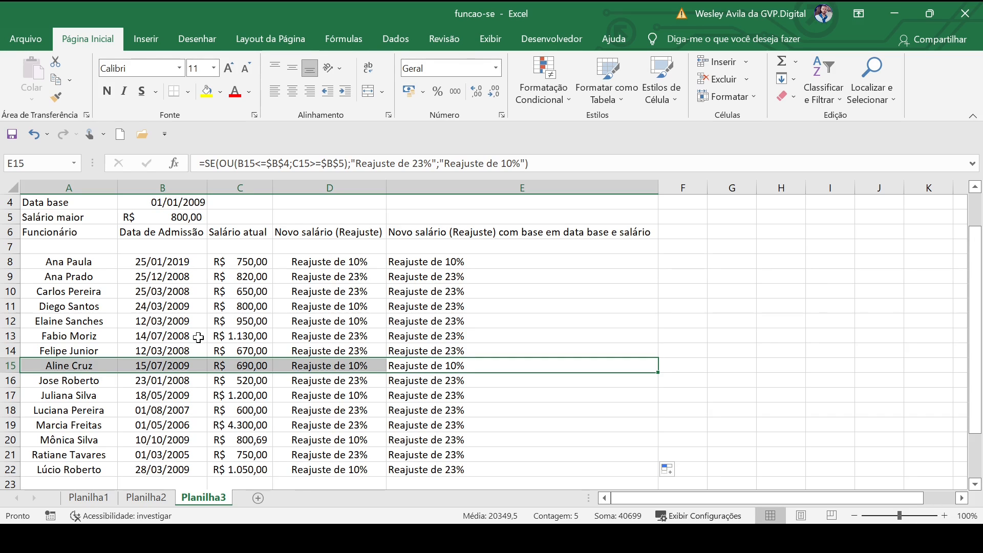
click(235, 364)
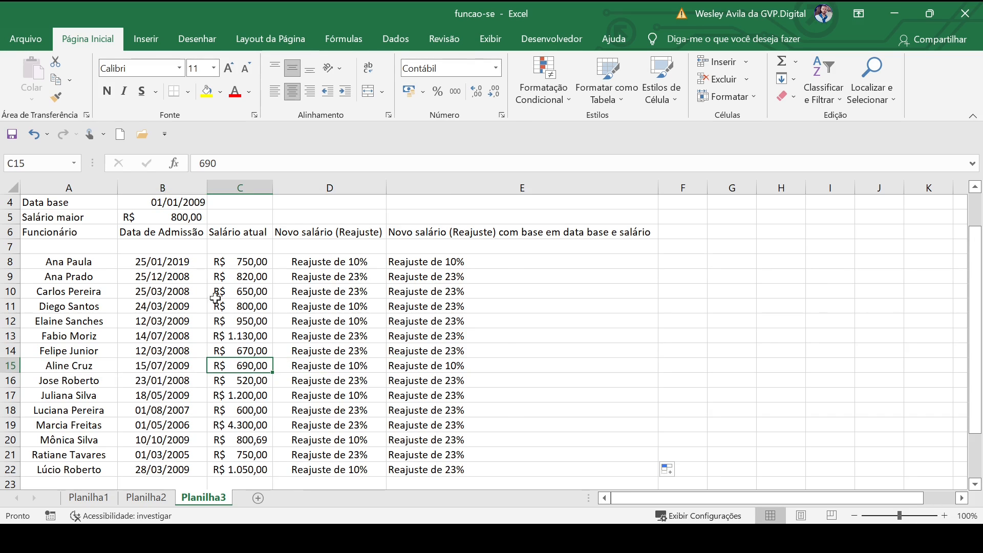
click(166, 217)
click(250, 364)
click(450, 370)
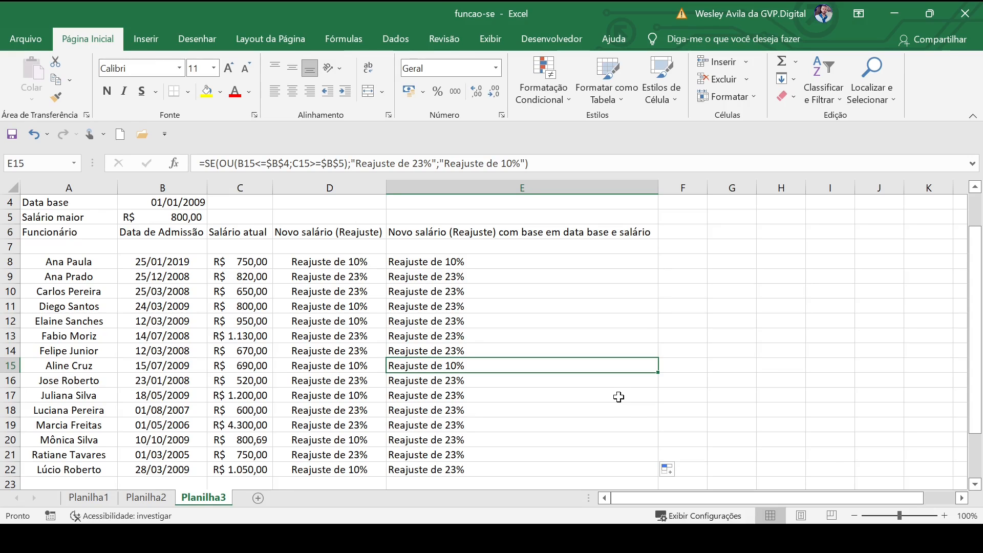
scroll(619, 397, down, 1)
scroll(608, 402, up, 2)
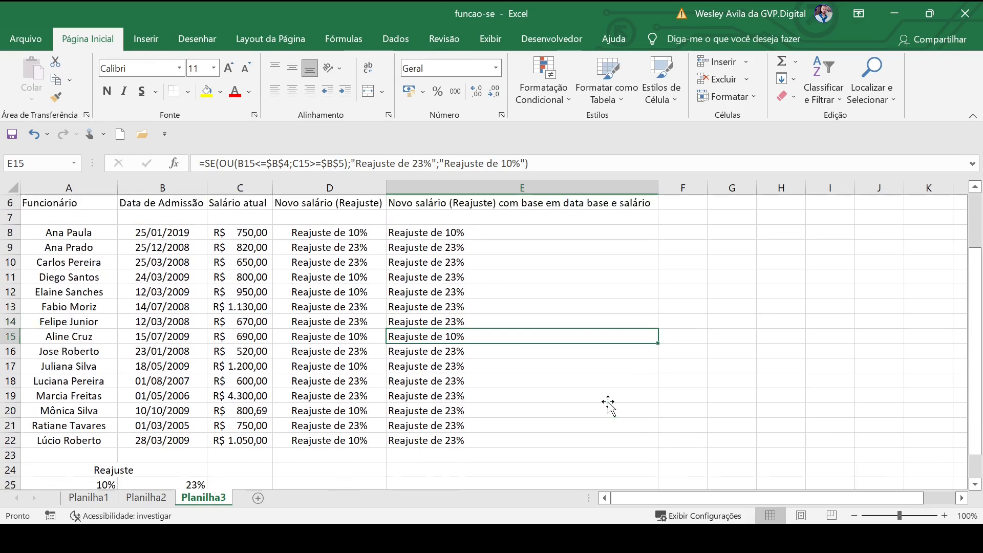
click(702, 393)
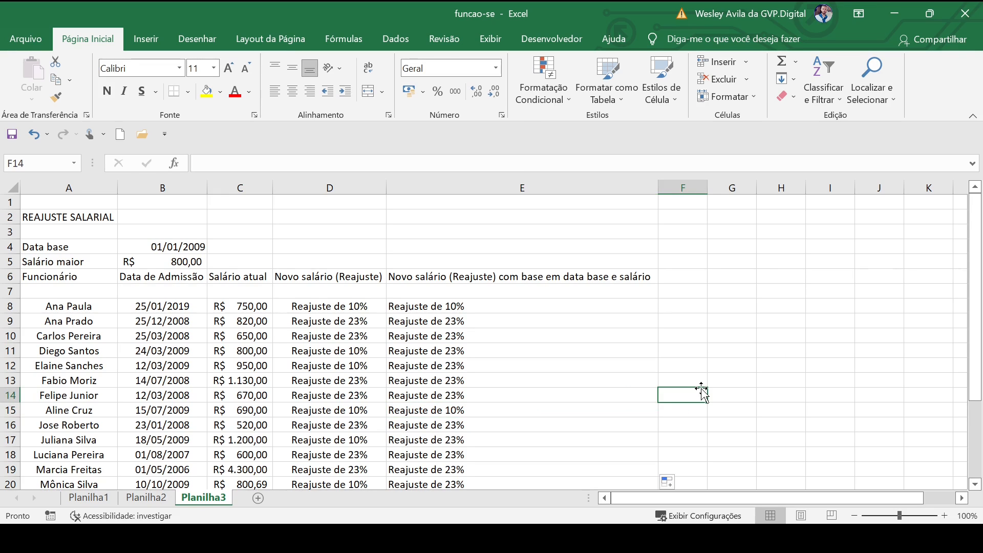